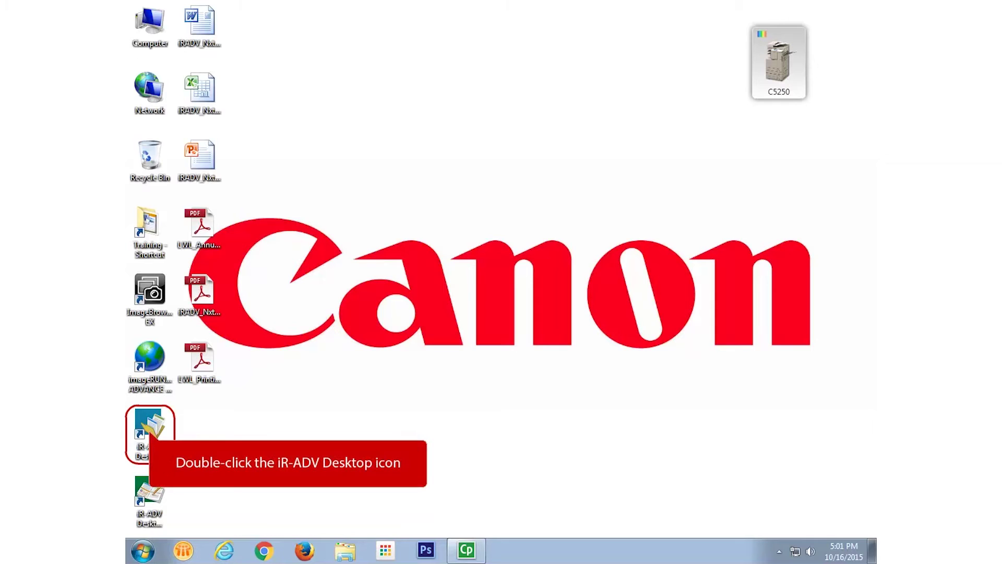
# Launch iR-ADV Desktop and begin creating a new button from Personal Button Settings
pyautogui.doubleClick(148, 426)
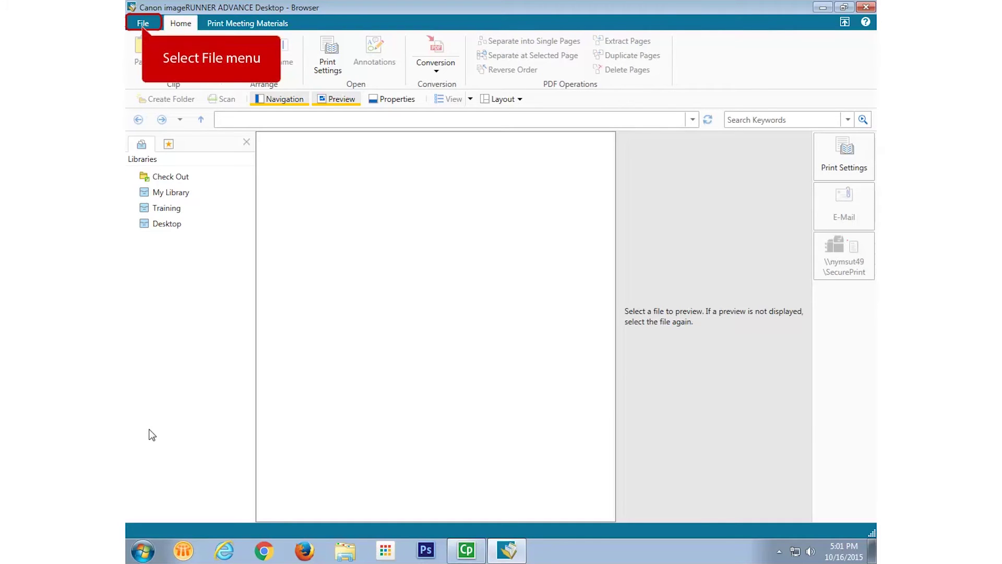
pyautogui.click(142, 24)
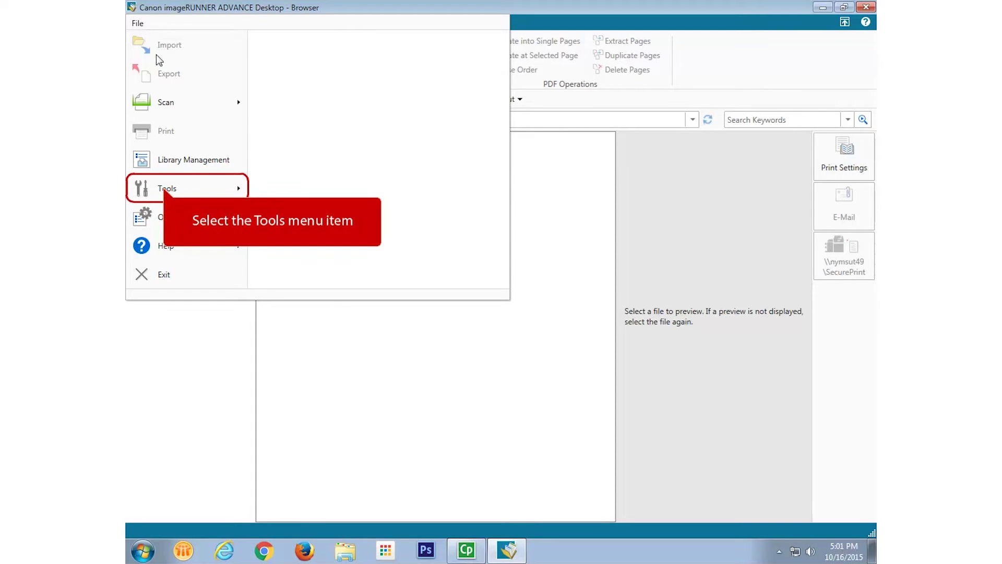
pyautogui.click(165, 191)
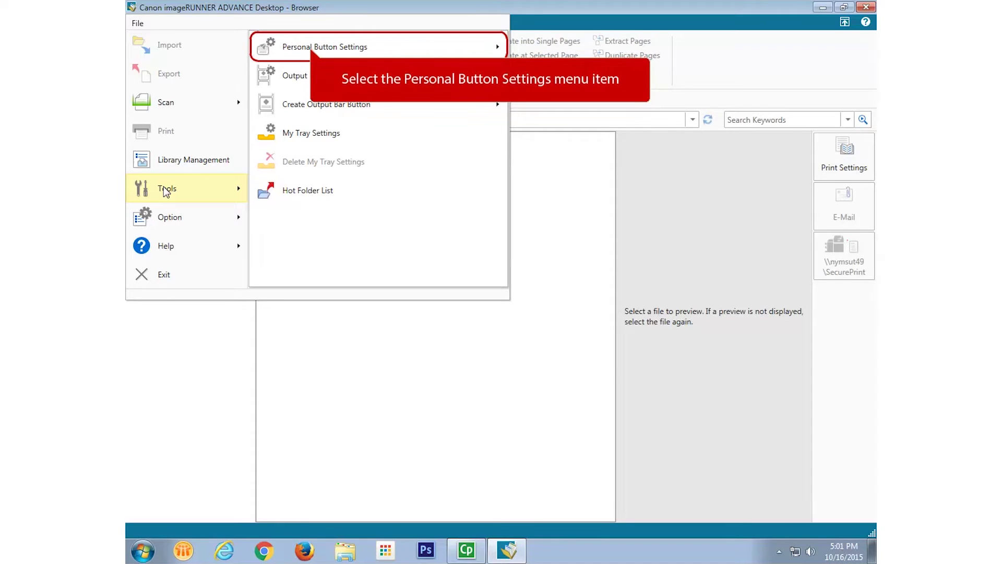
pyautogui.click(312, 48)
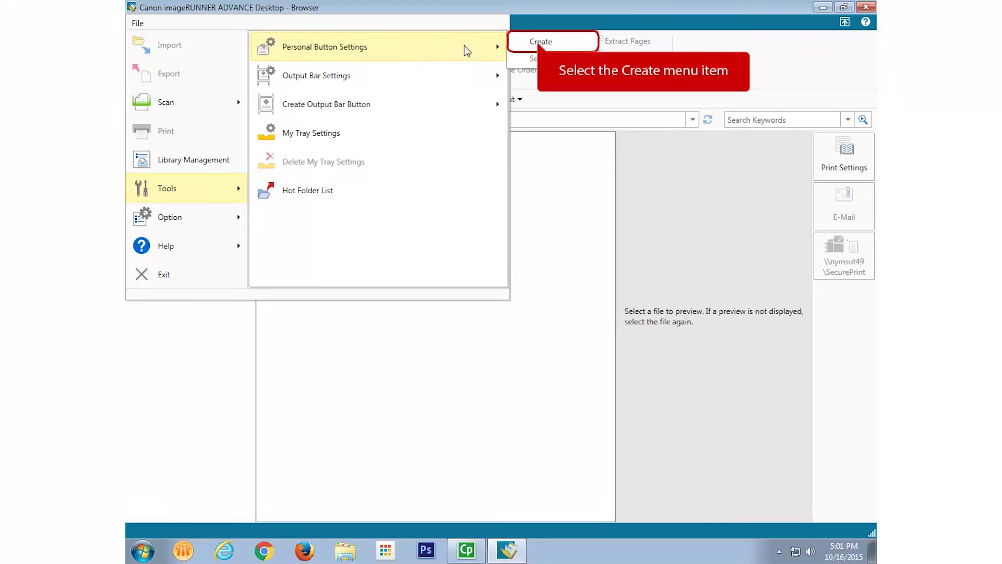
pyautogui.click(538, 43)
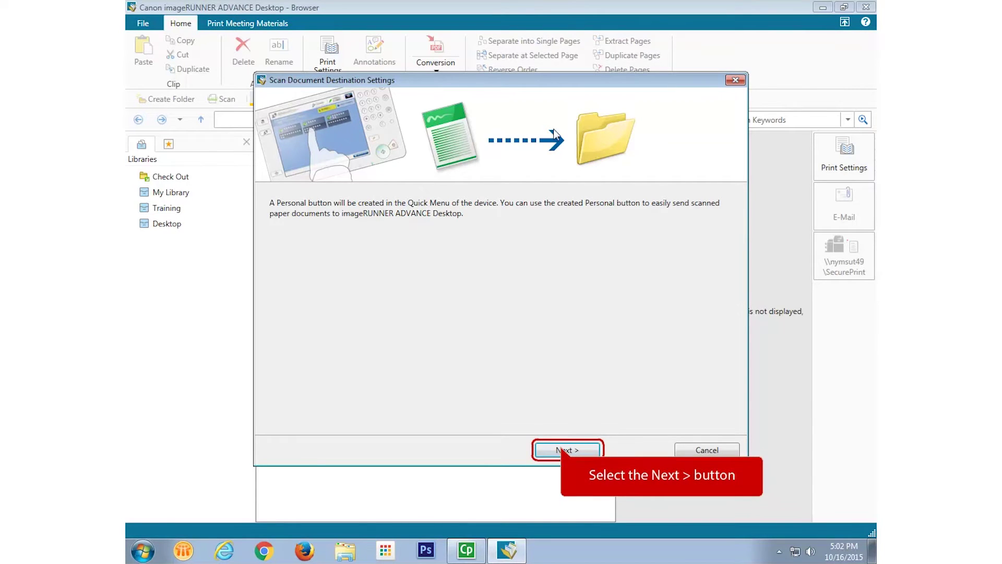
# Advance past the Scan Document Destination Settings introduction to the folder-selection step
pyautogui.click(563, 450)
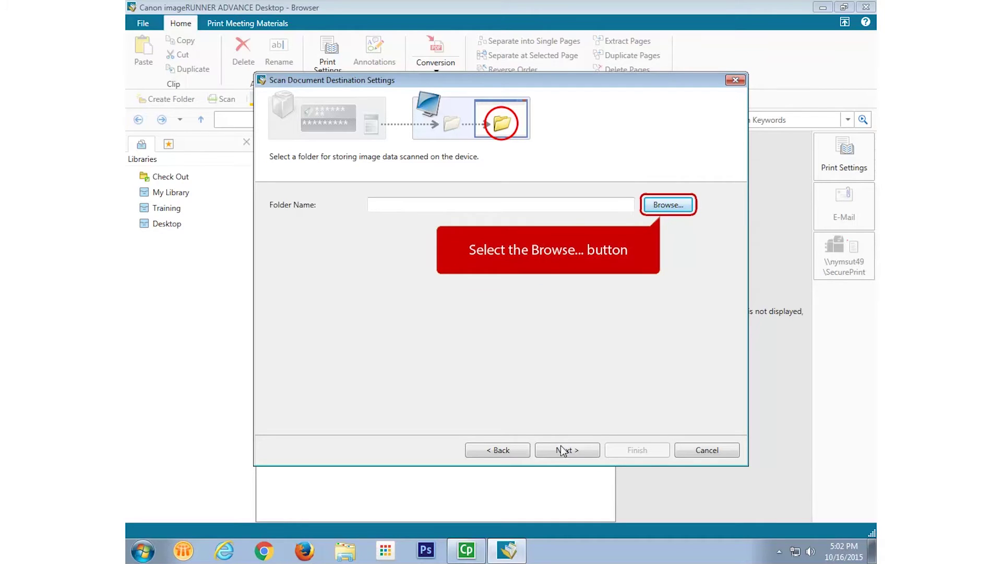
# Make a new 'Scans' folder in the Desktop library and select it as the storage folder
pyautogui.click(681, 205)
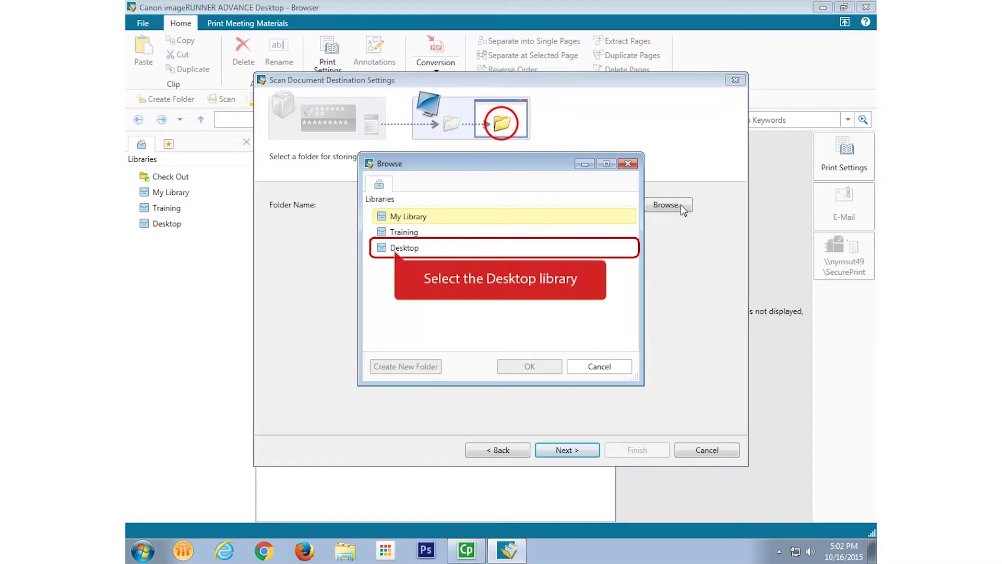
pyautogui.click(397, 251)
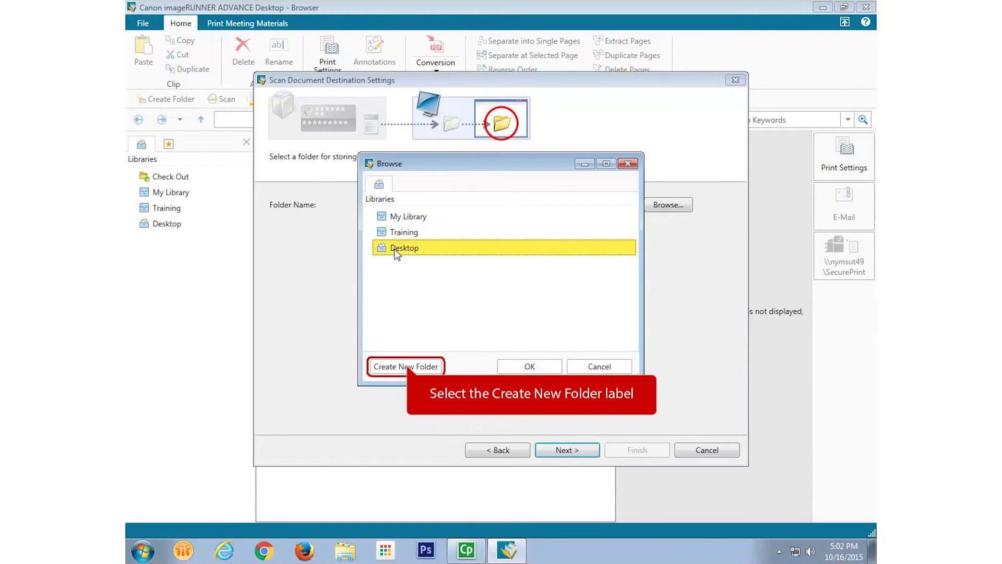
pyautogui.click(407, 365)
pyautogui.write('Scans')
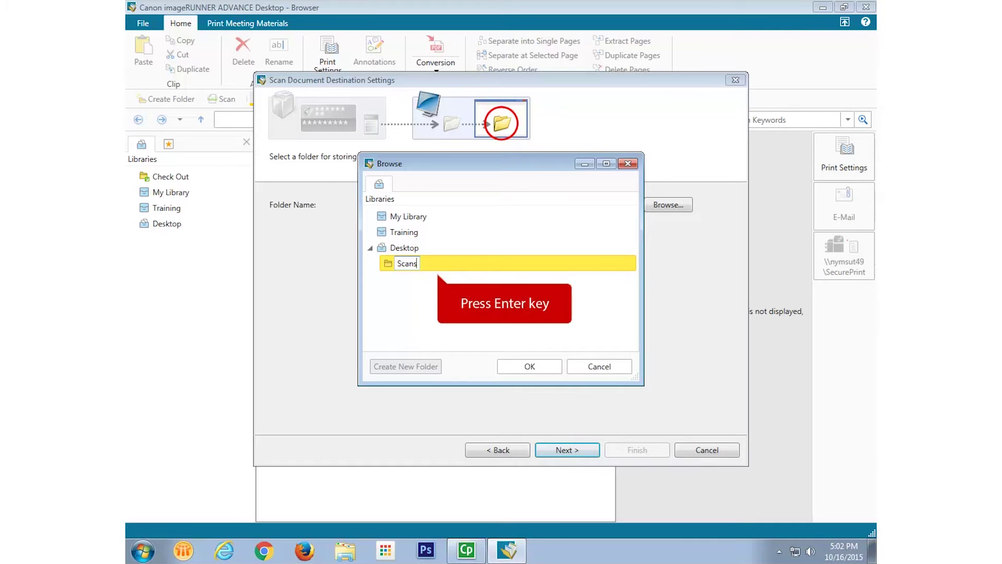
pyautogui.press('Return')
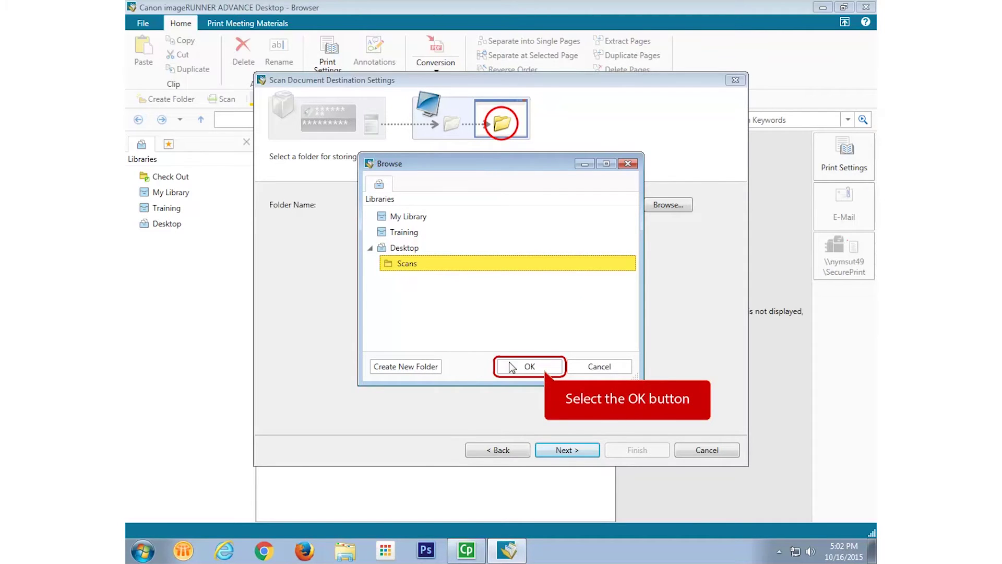
pyautogui.click(528, 366)
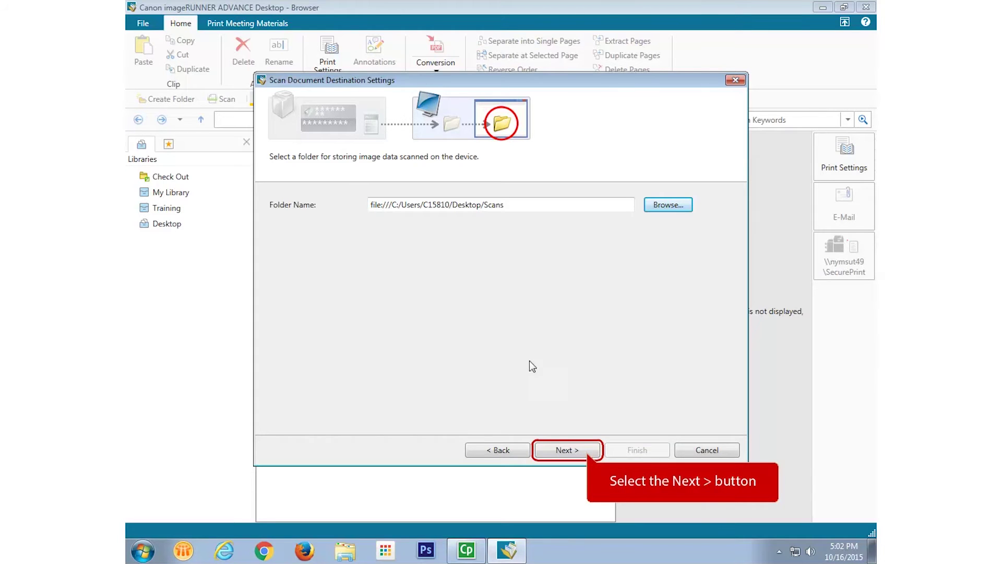
# Target the device at IP 10.141.55.229, confirm the connection test passes, and proceed to login
pyautogui.click(562, 450)
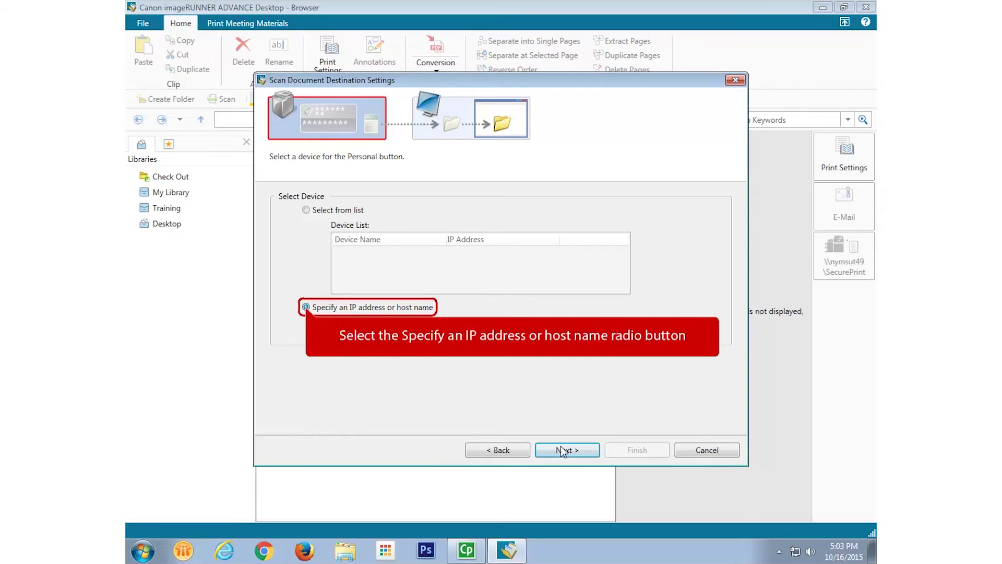
pyautogui.click(306, 307)
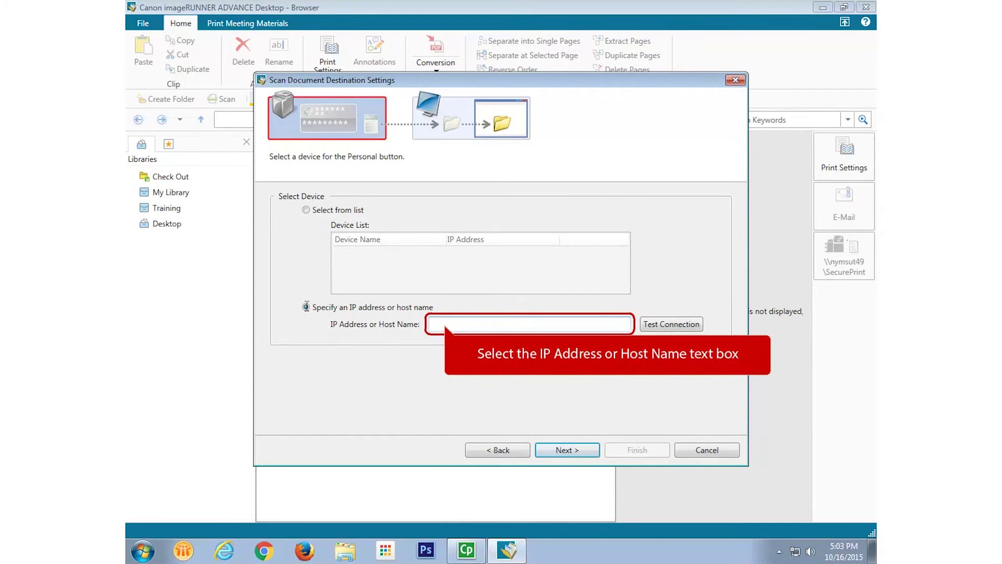
pyautogui.click(444, 324)
pyautogui.write('10.141')
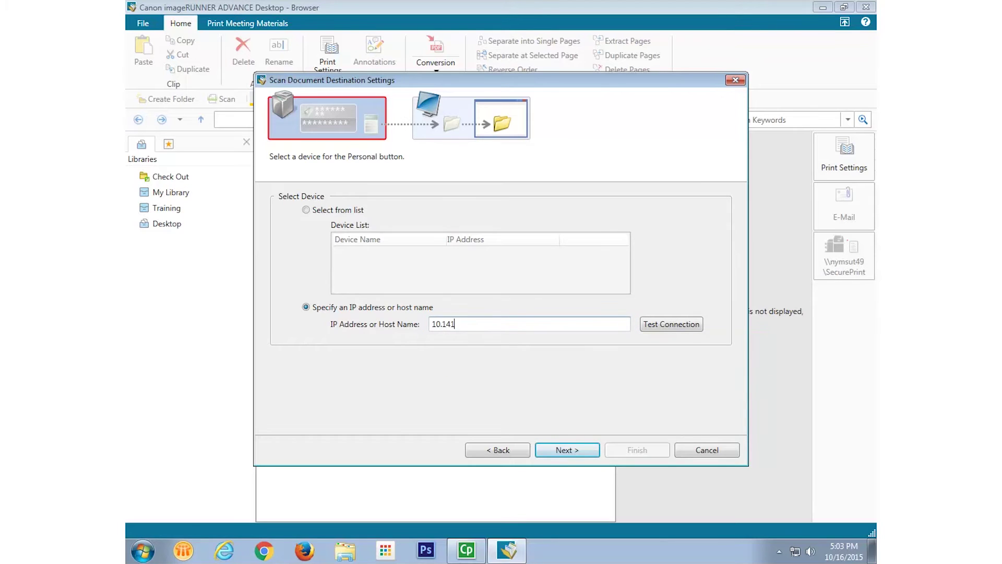
pyautogui.write('.55.229')
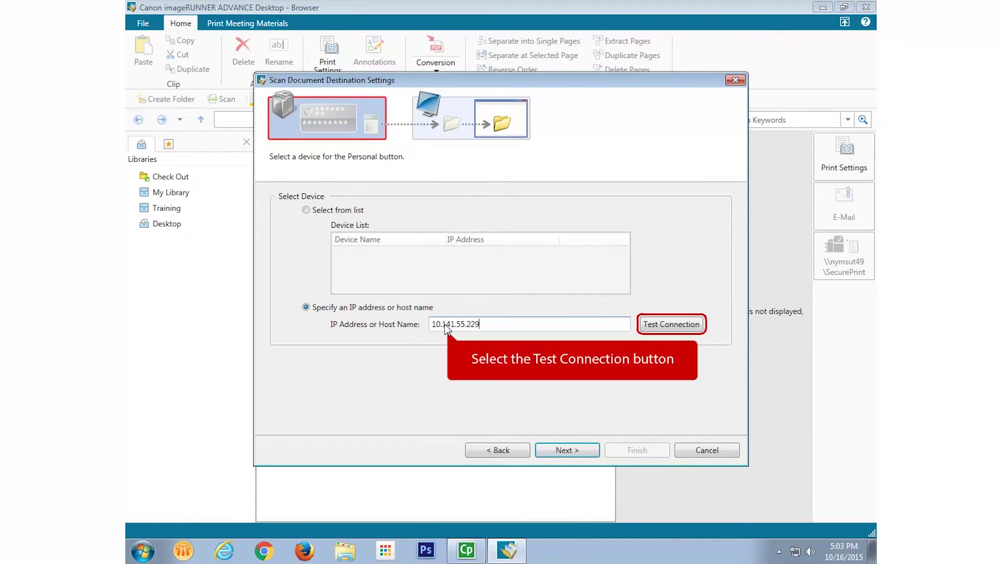
pyautogui.click(683, 327)
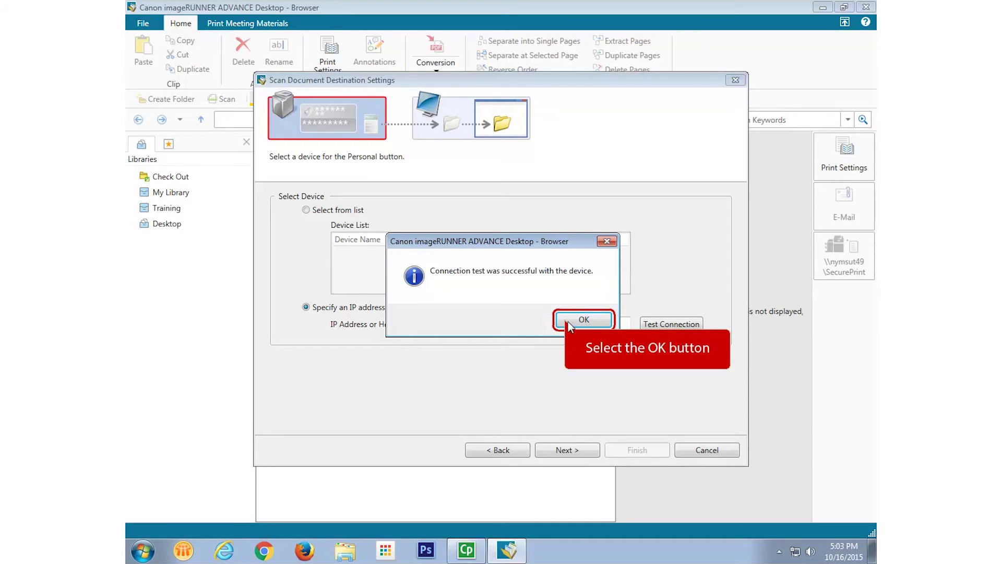
pyautogui.click(583, 319)
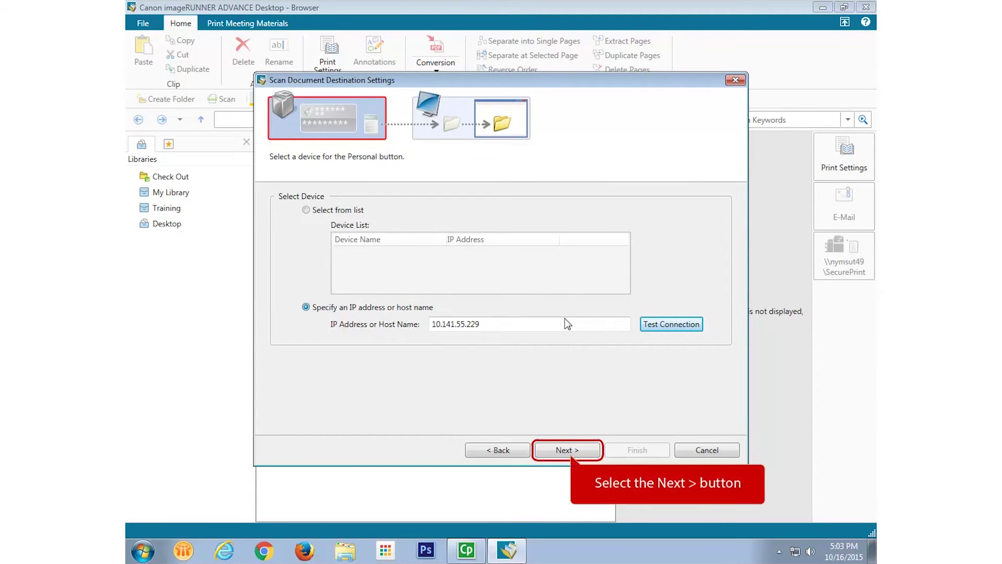
pyautogui.click(568, 450)
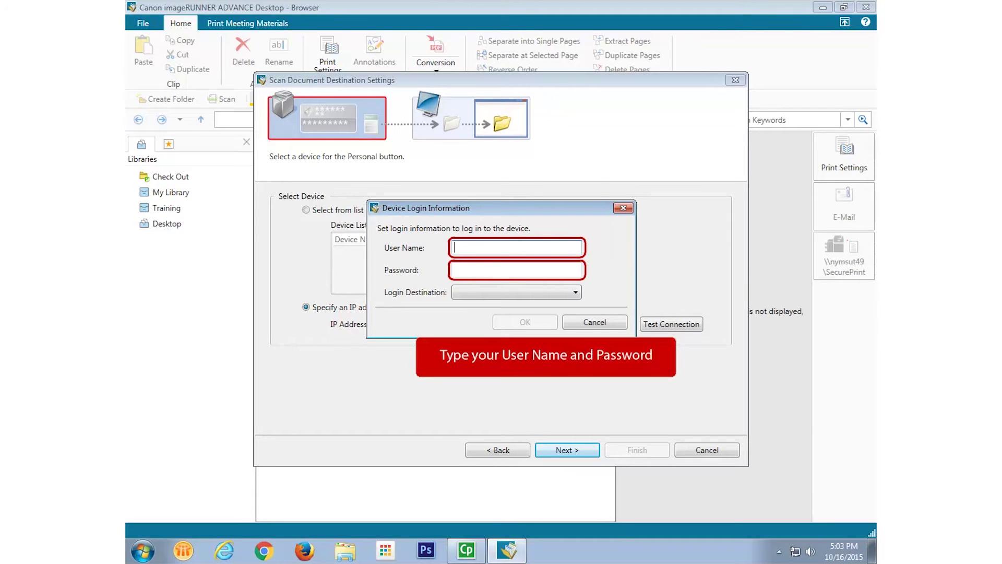
# Log in to the device with the user name and password, leaving Login Destination unchanged
pyautogui.write('C15810')
pyautogui.press('Tab')
pyautogui.write('**********')
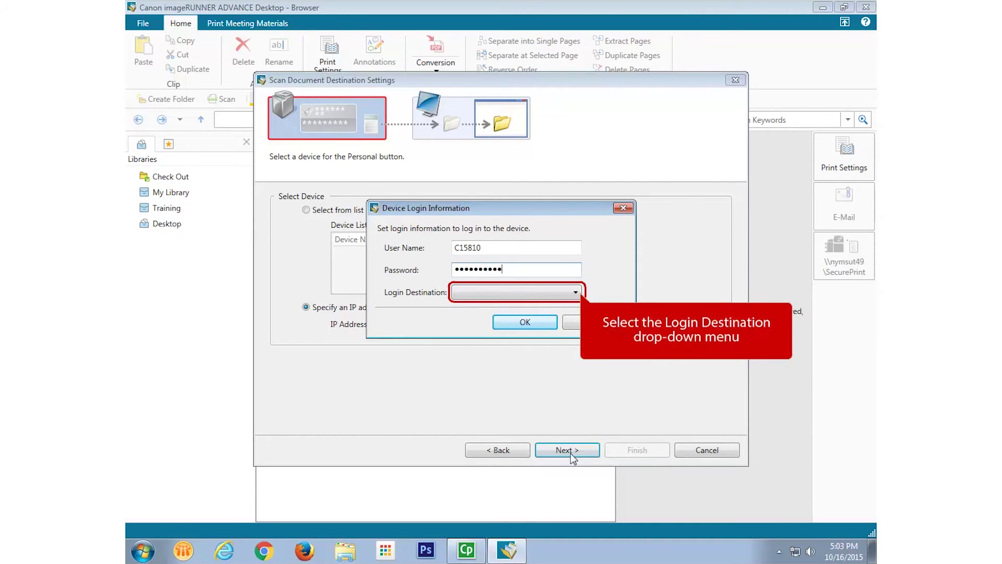
pyautogui.click(581, 293)
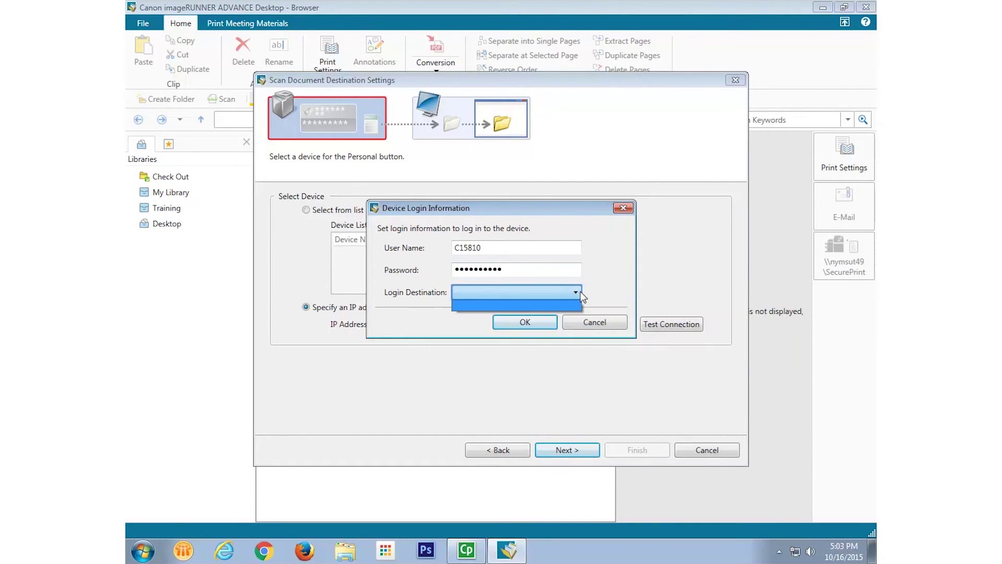
pyautogui.click(582, 293)
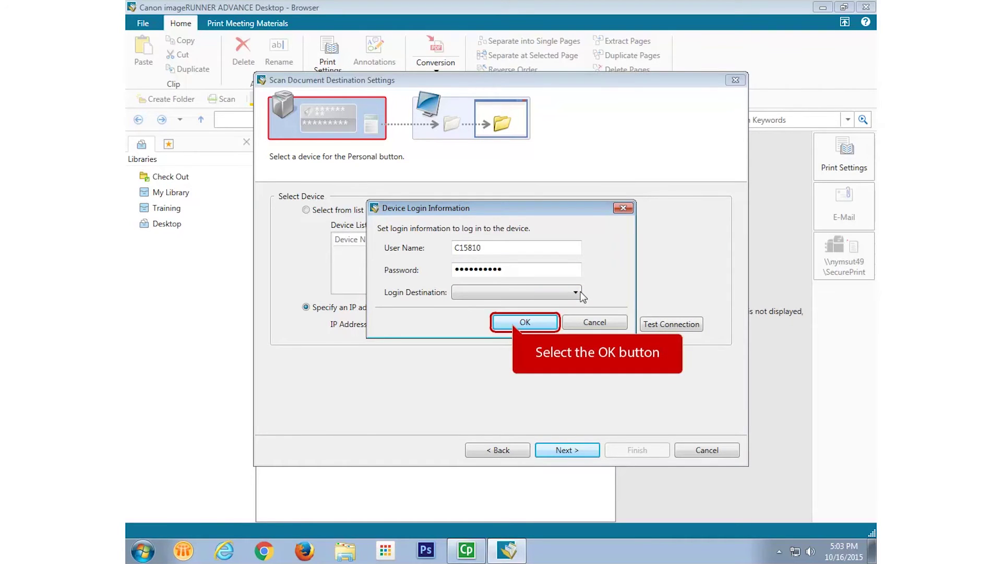
pyautogui.click(514, 324)
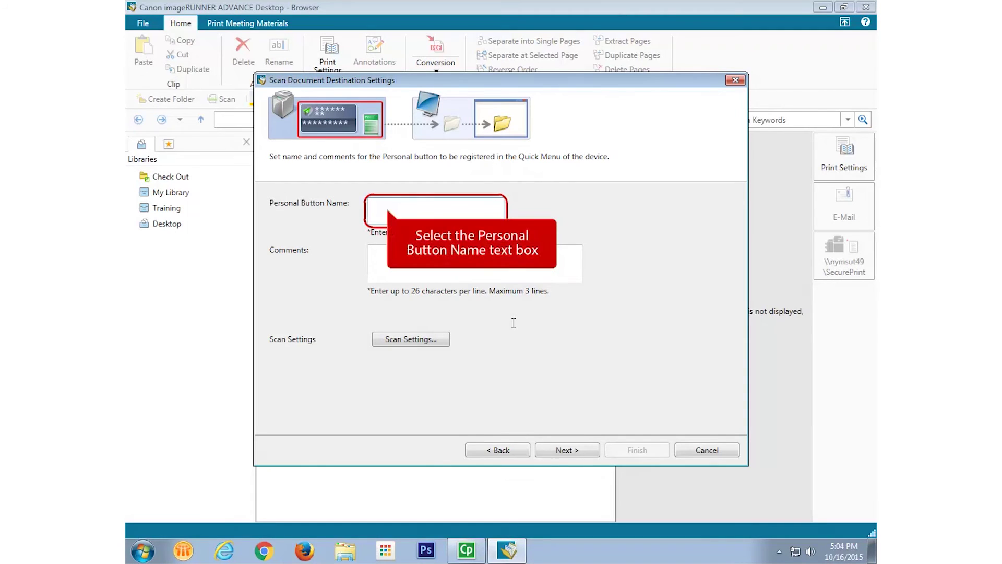
# Name the button 'Scan to Desktop' and set scans to Full Color, 150 x 150 dpi, JPEG
pyautogui.click(389, 208)
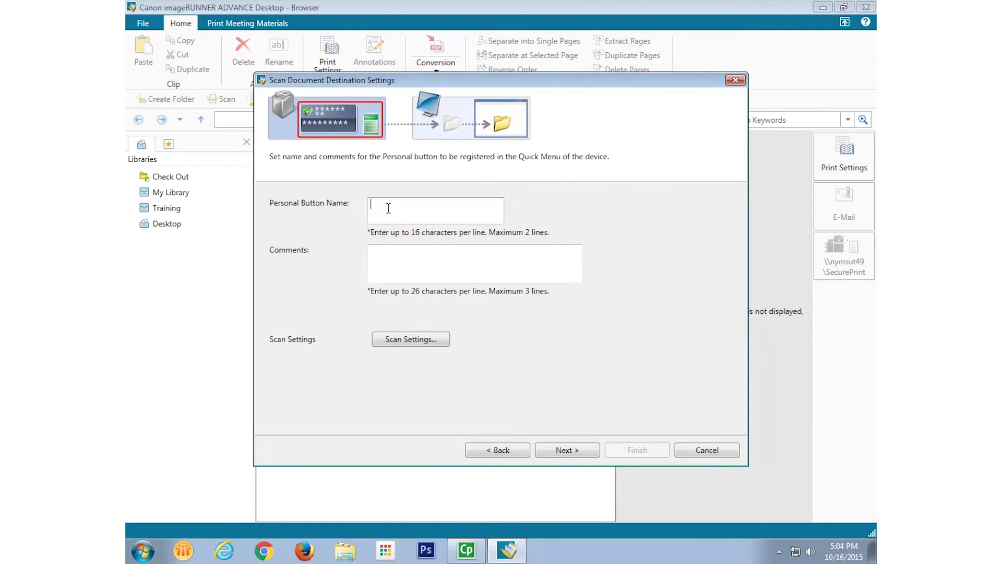
pyautogui.write('Scan to Desktop')
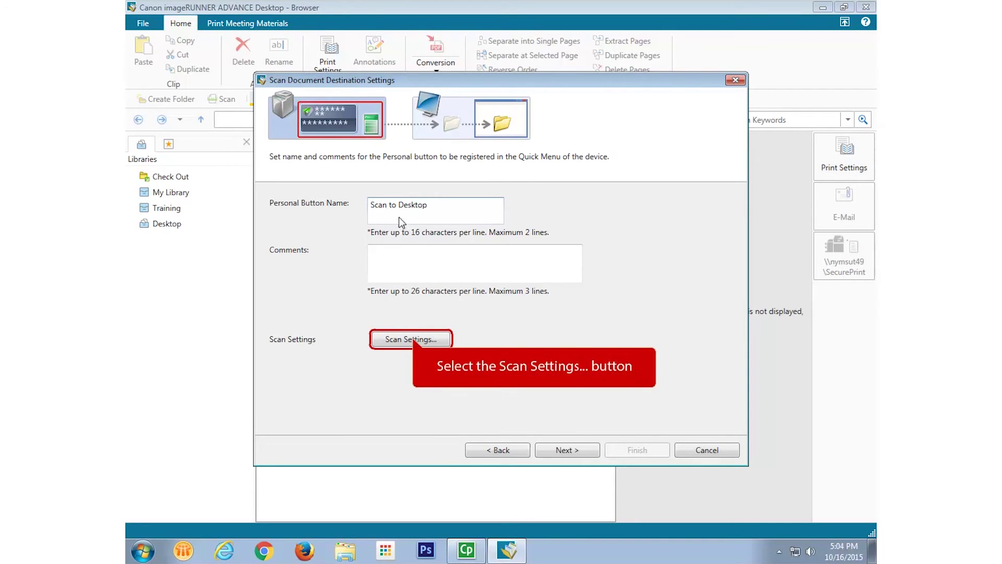
pyautogui.click(413, 338)
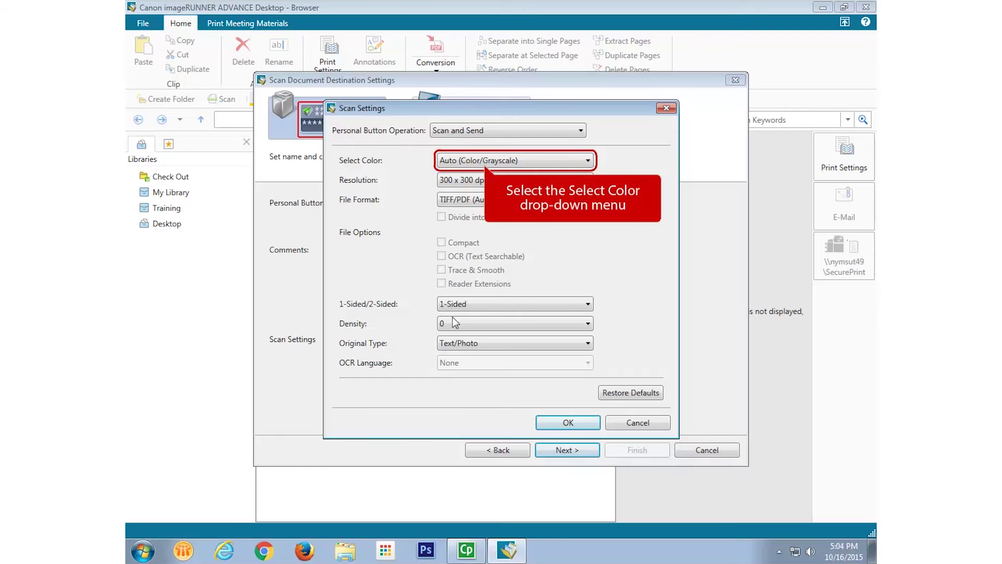
pyautogui.click(485, 164)
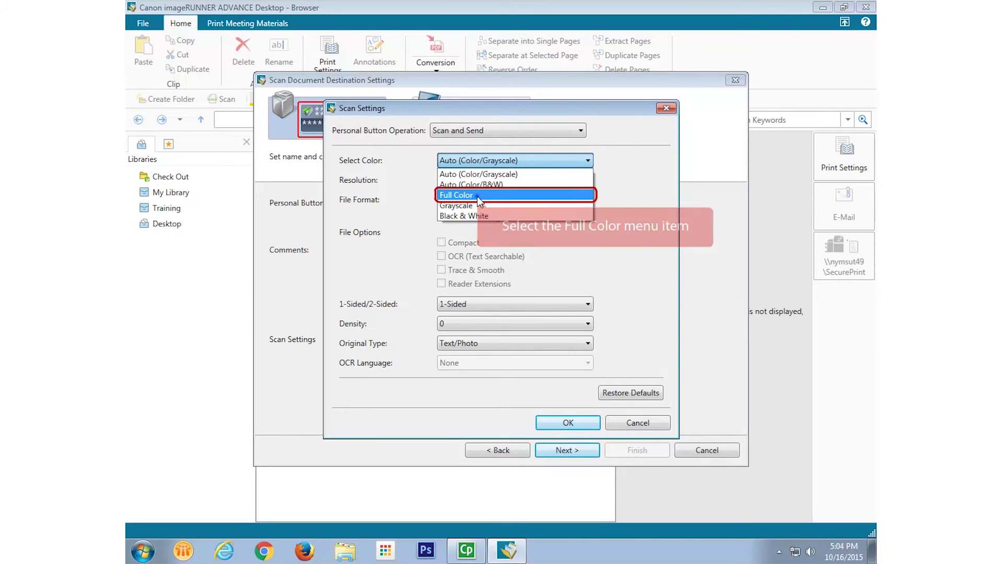
pyautogui.click(477, 196)
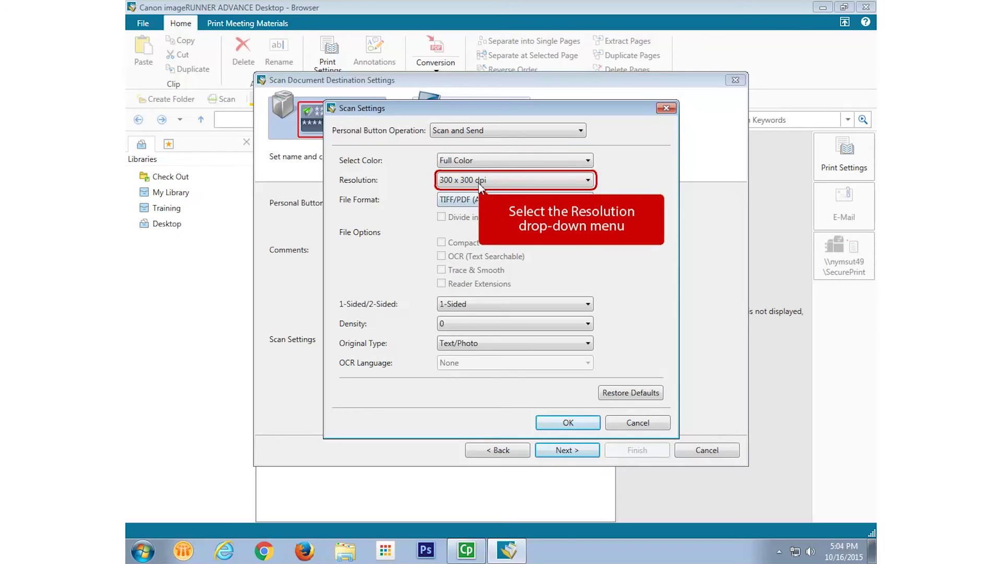
pyautogui.click(480, 183)
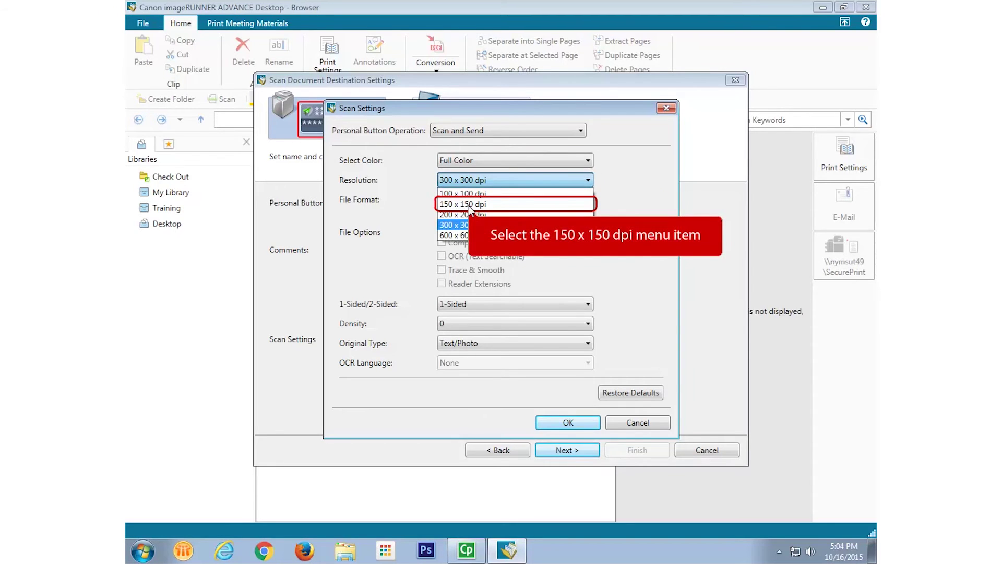
pyautogui.click(469, 204)
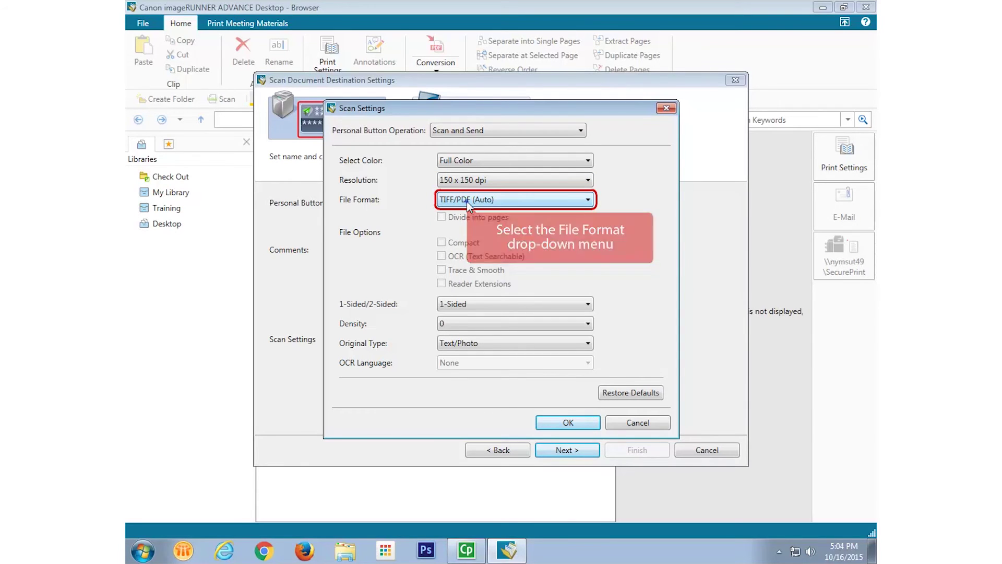
pyautogui.click(467, 202)
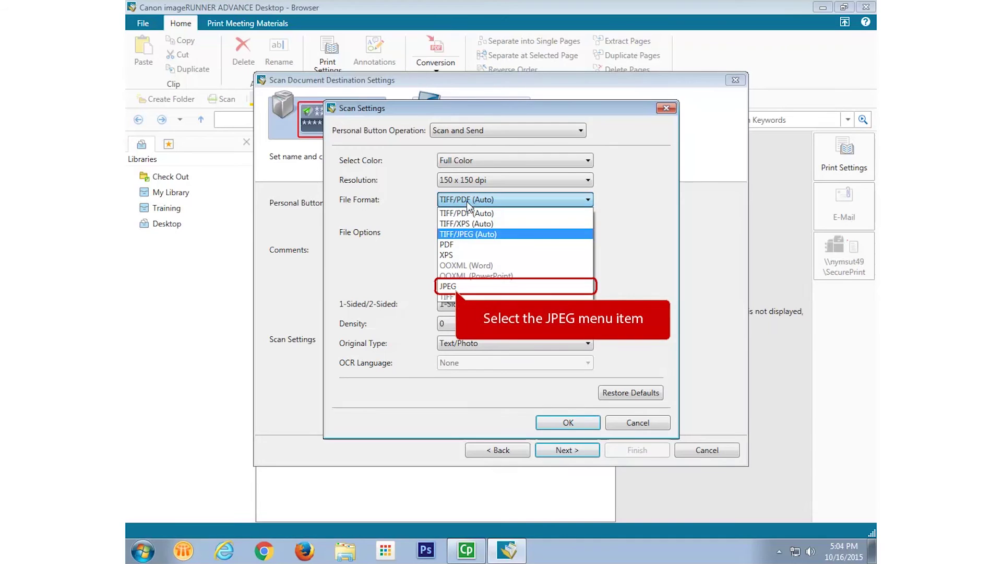
pyautogui.click(456, 288)
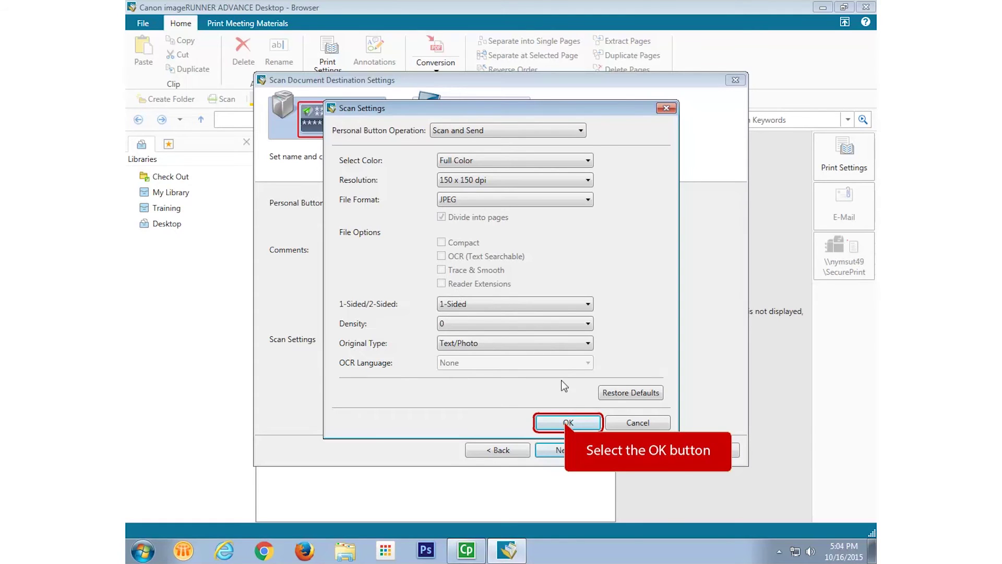
pyautogui.click(568, 422)
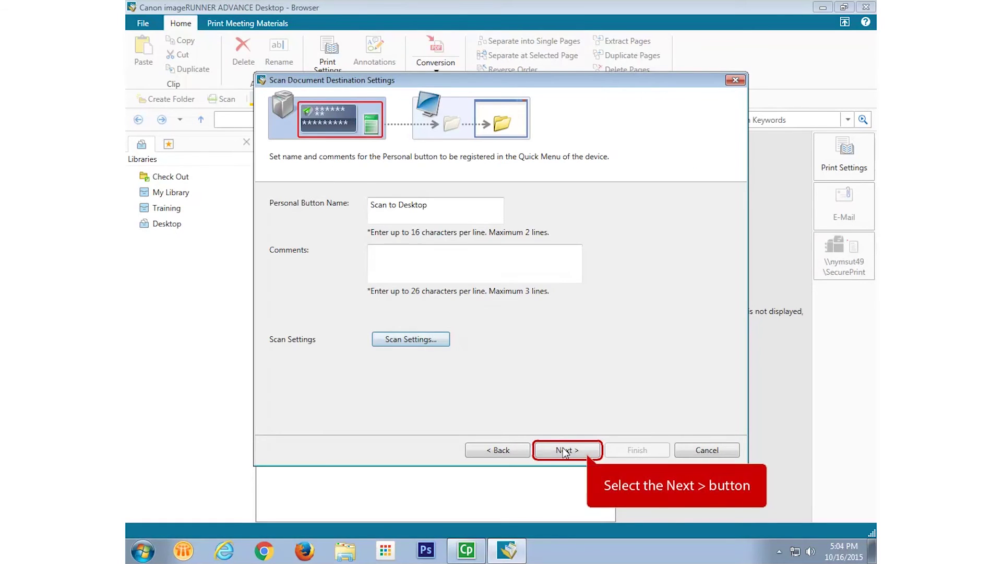
# Continue to the transfer folder settings and open the Register New Shared Folder dialog
pyautogui.click(564, 450)
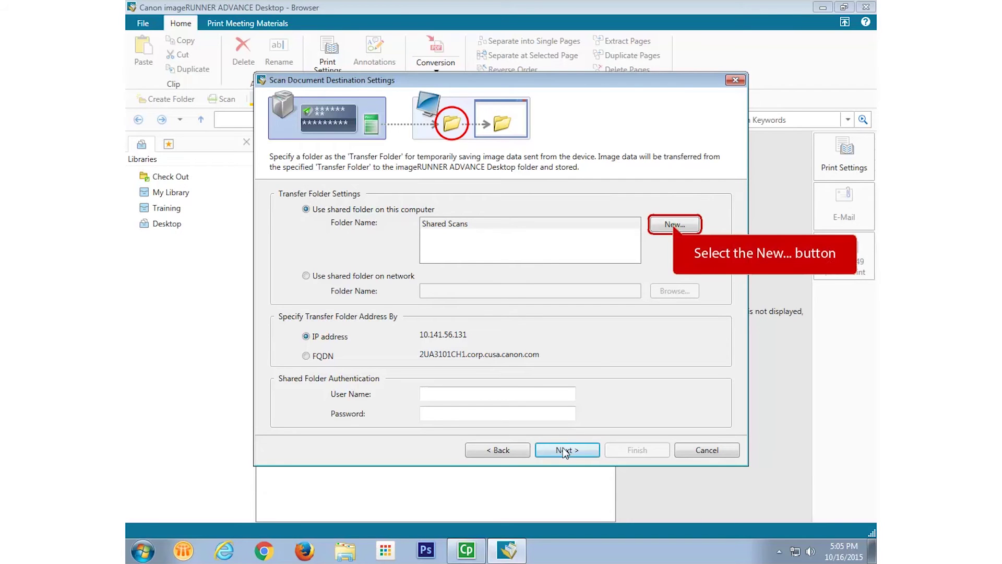
pyautogui.click(673, 224)
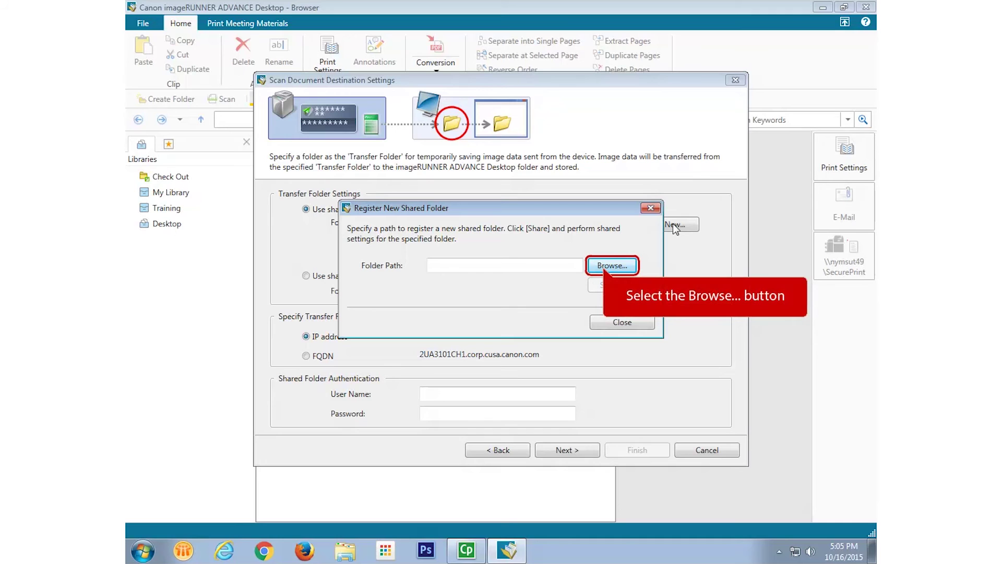
# Create a 'Saved Scans' folder under D:\Documents and set it as the shared folder path
pyautogui.click(604, 266)
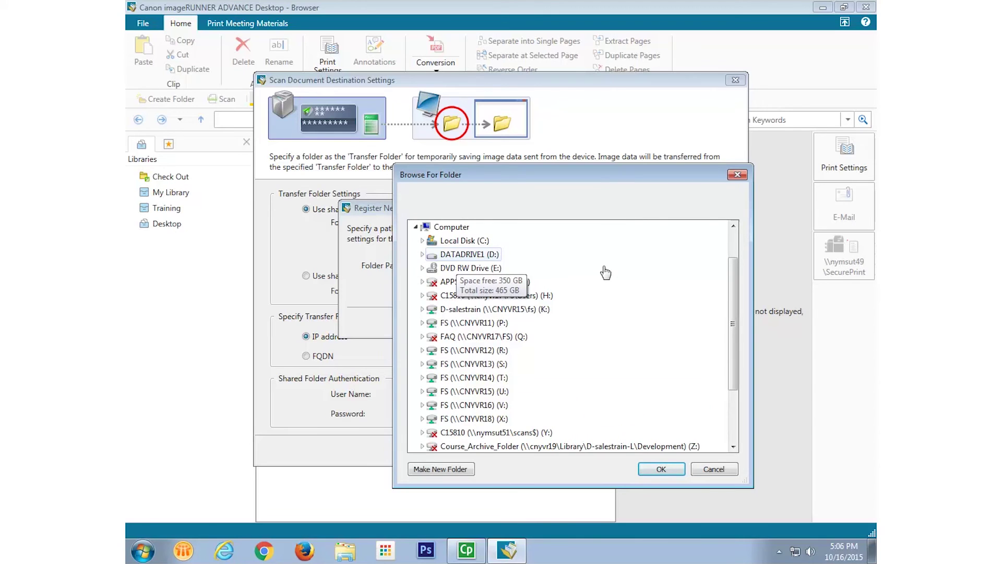
pyautogui.click(462, 256)
pyautogui.click(470, 378)
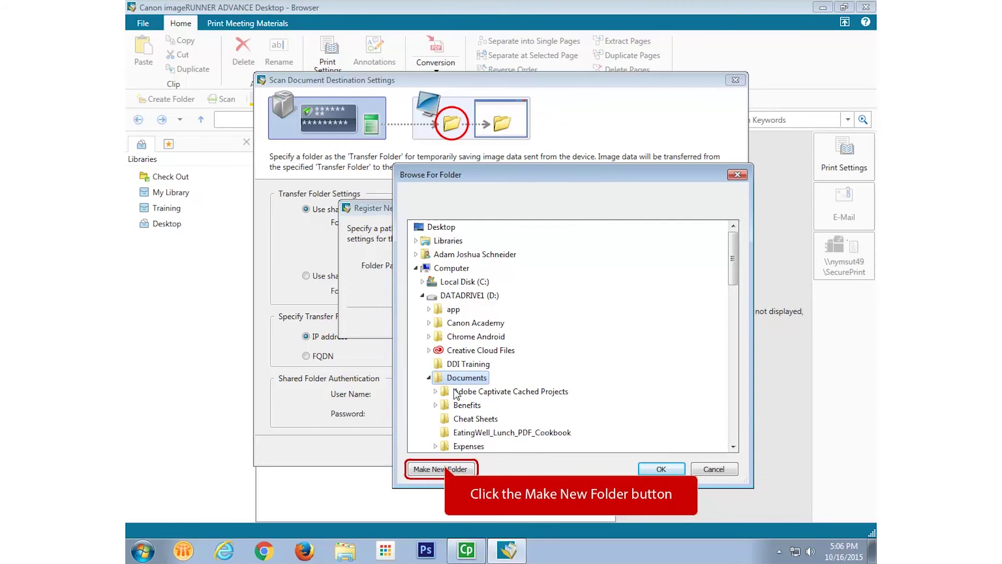
pyautogui.click(444, 469)
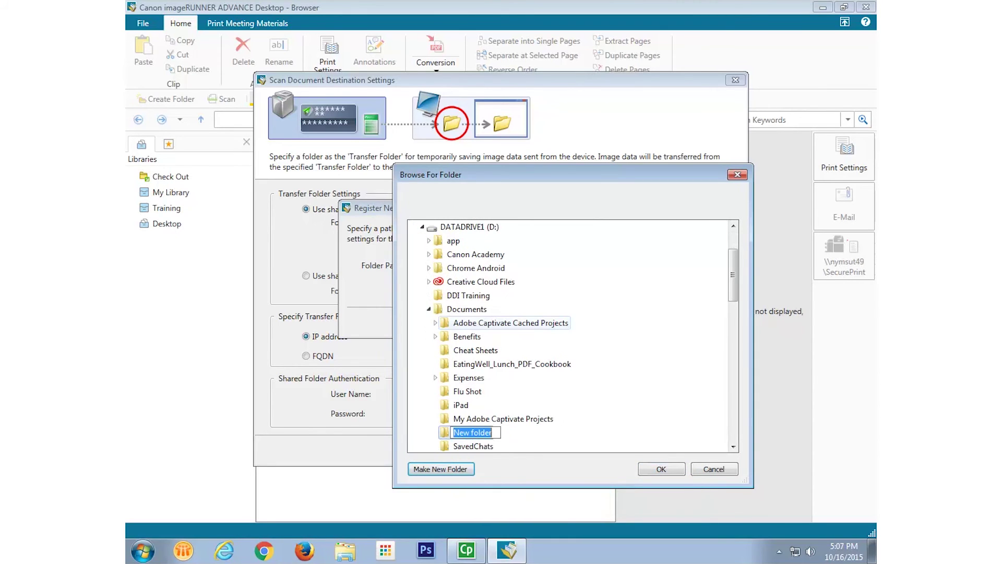
pyautogui.write('Saved Scans')
pyautogui.press('Return')
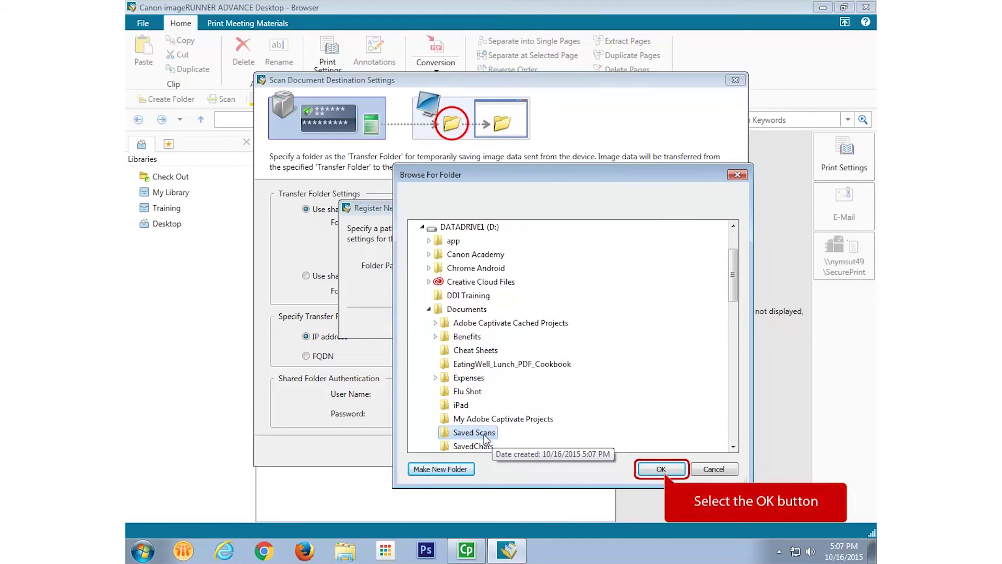
pyautogui.click(662, 470)
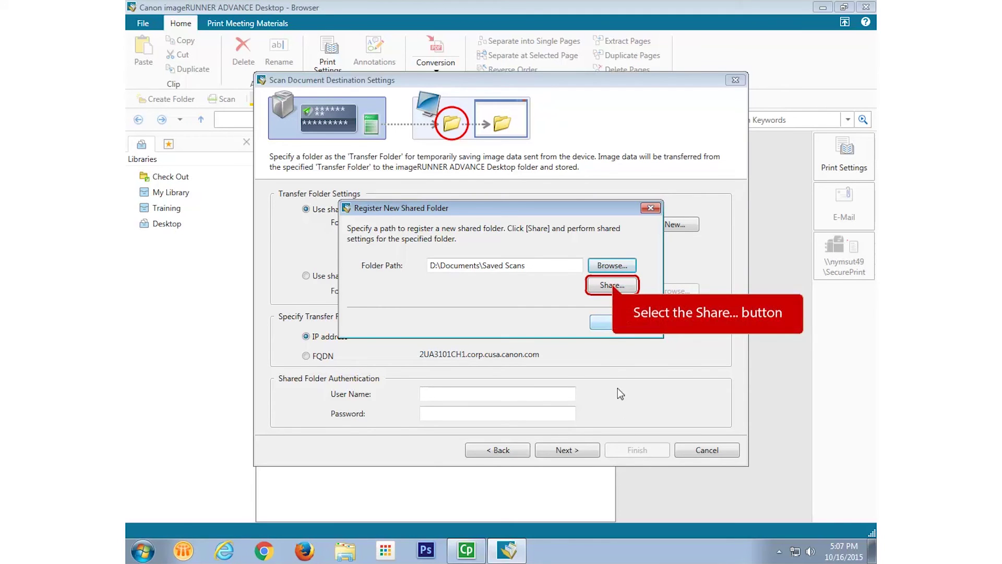
# Share the Saved Scans folder on the network and close the Register New Shared Folder dialog
pyautogui.click(612, 286)
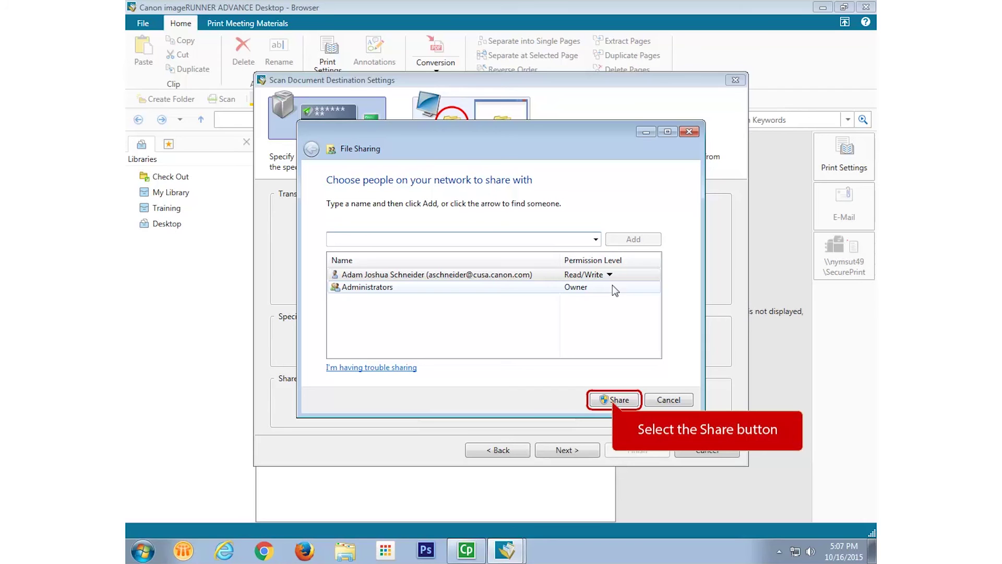
pyautogui.click(612, 400)
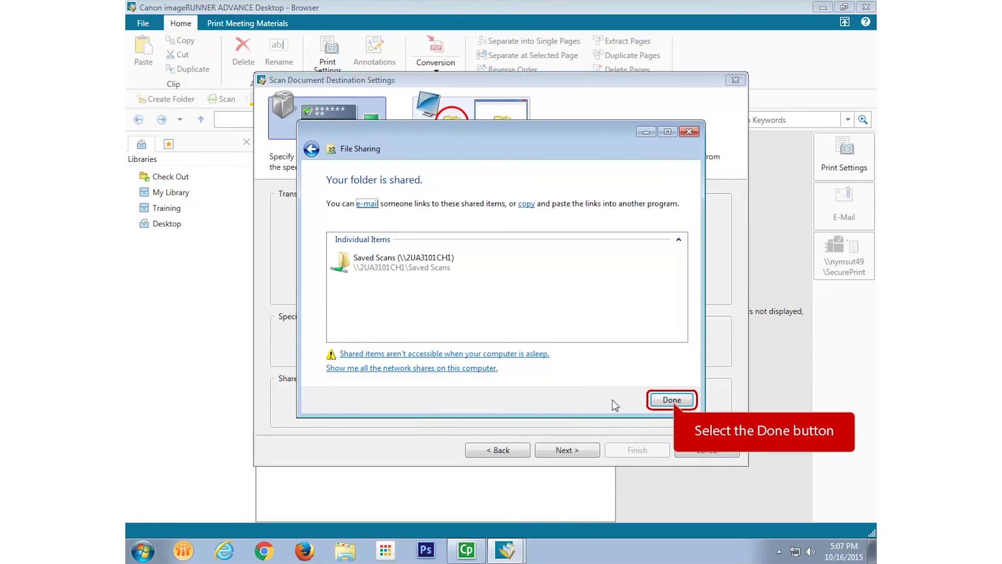
pyautogui.click(674, 403)
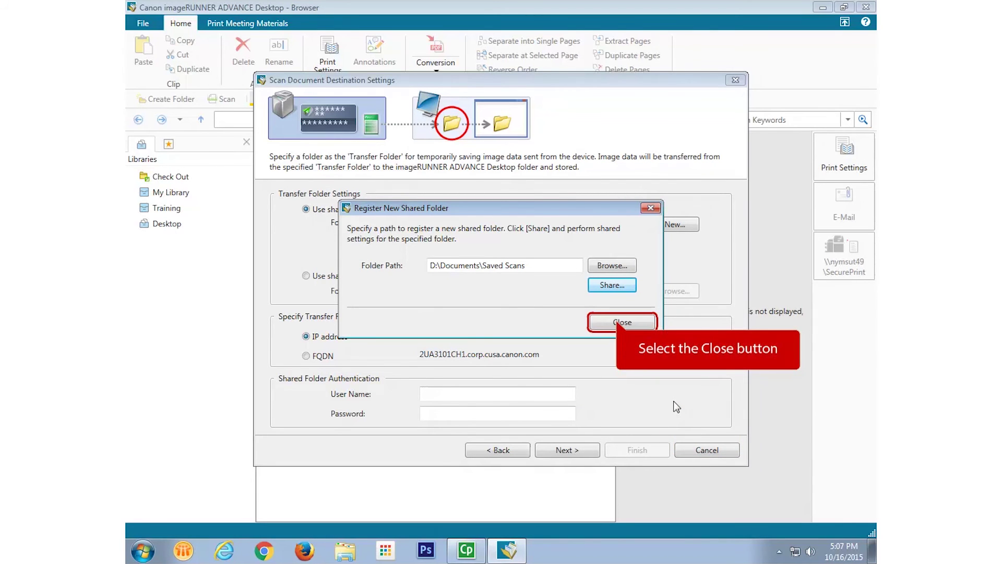
pyautogui.click(618, 321)
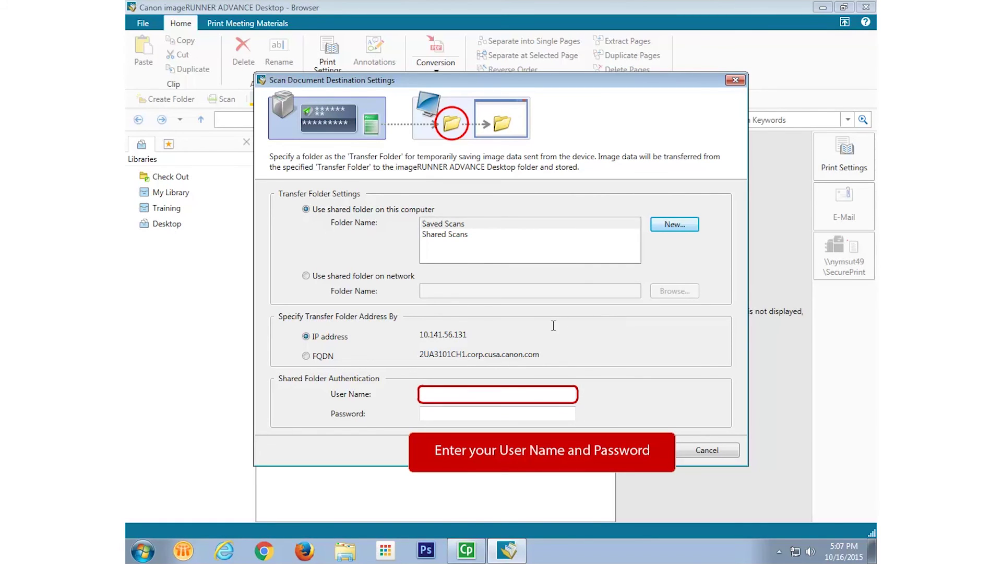
# Enter the shared folder user name and password, then finish creating the button and close the wizard
pyautogui.click(491, 395)
pyautogui.write('C15810')
pyautogui.click(497, 413)
pyautogui.write('*********')
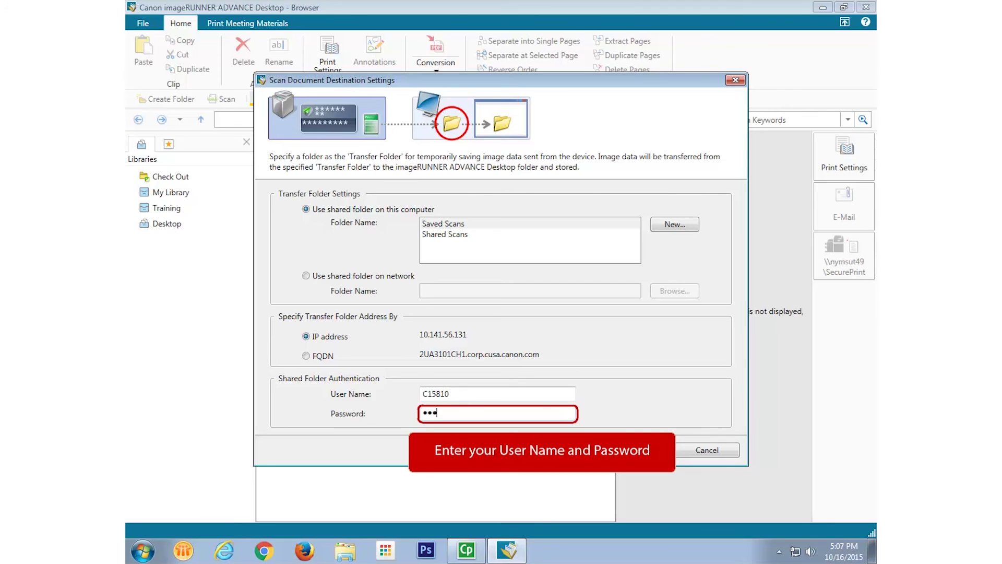
pyautogui.write('*')
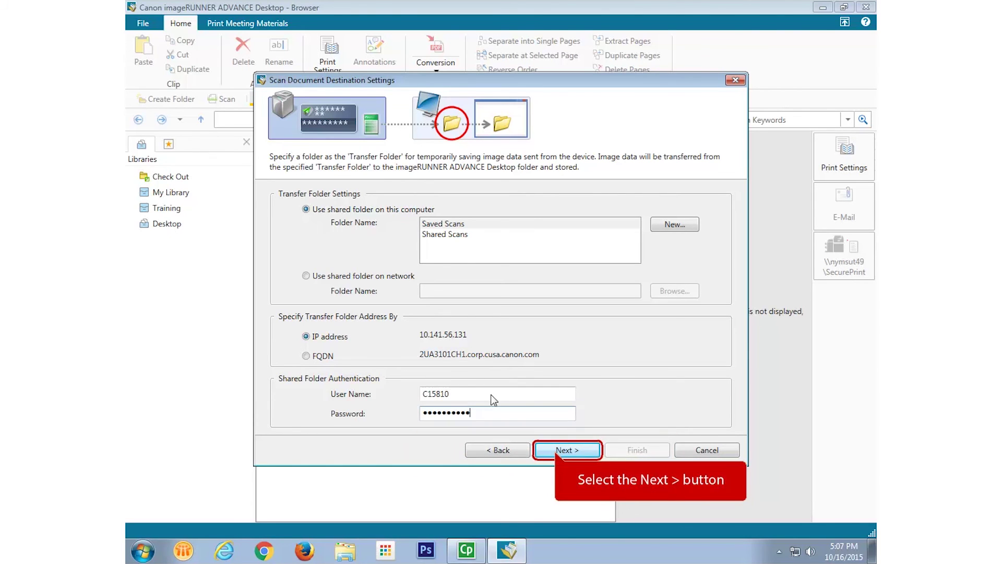
pyautogui.click(557, 451)
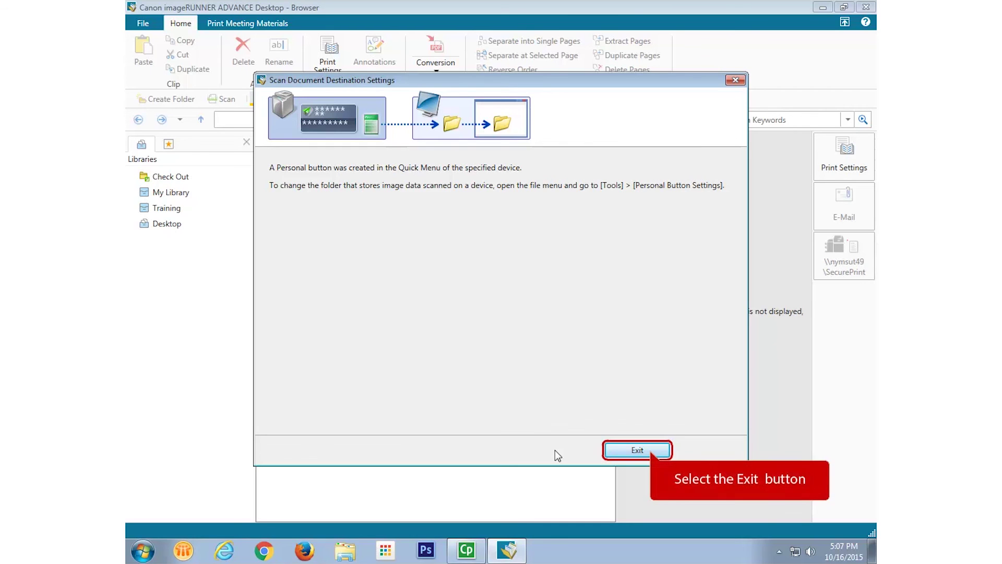
pyautogui.click(638, 450)
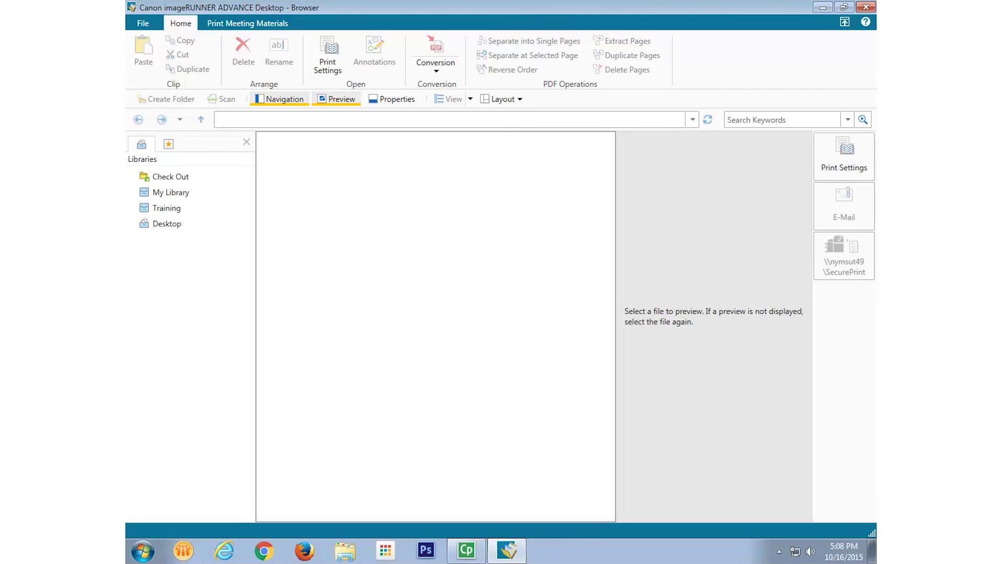